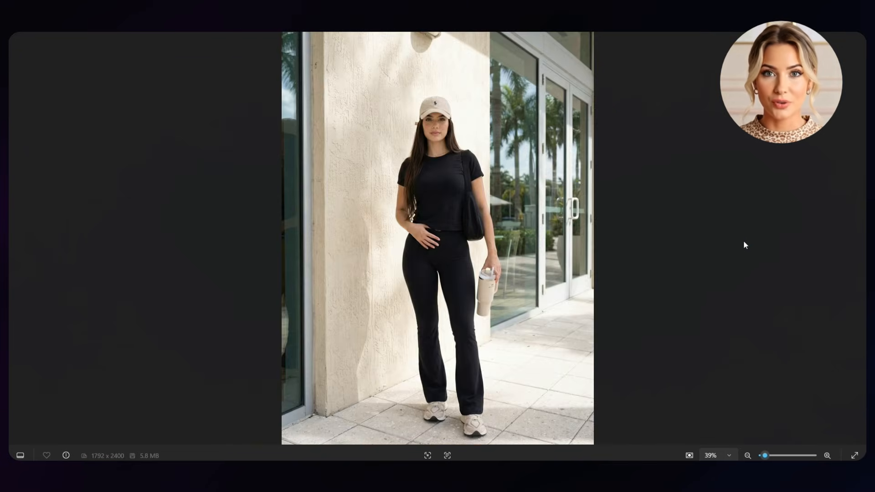
pyautogui.press('Right')
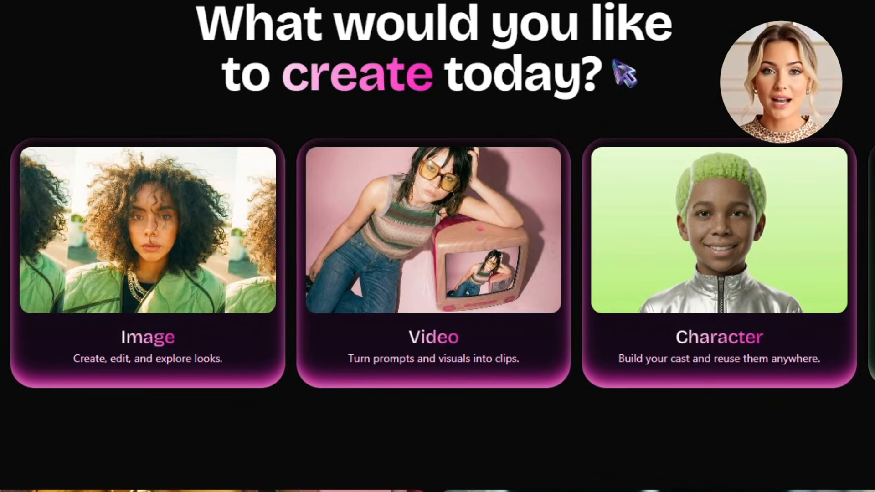
# Set the Frame to Video model to Kling 3.0 and add the image of the woman in brown shorts as the start frame
pyautogui.moveTo(437, 348)
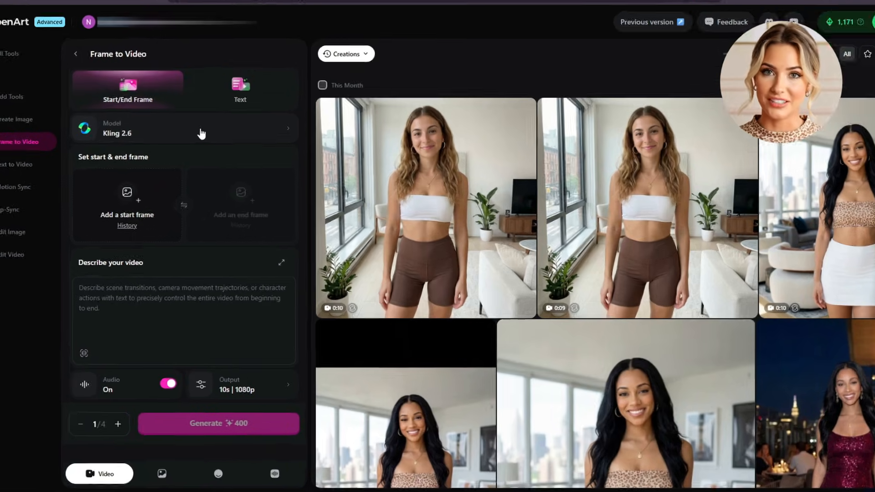
pyautogui.click(201, 133)
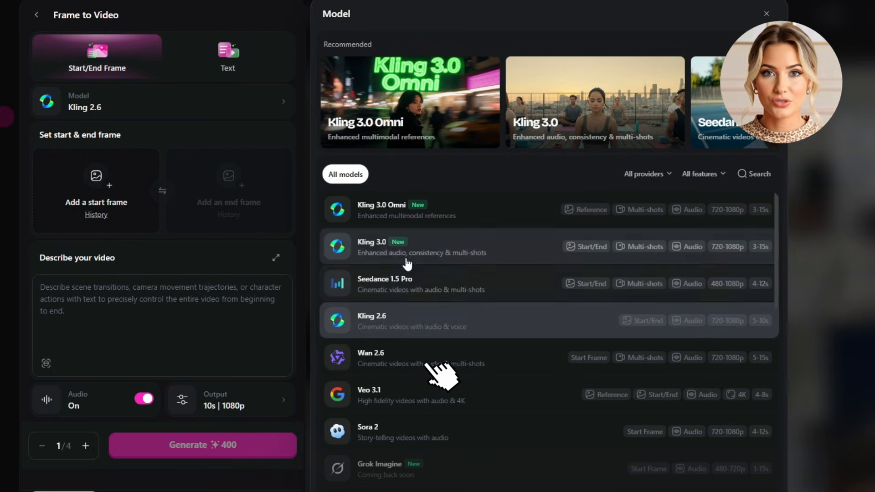
pyautogui.click(477, 251)
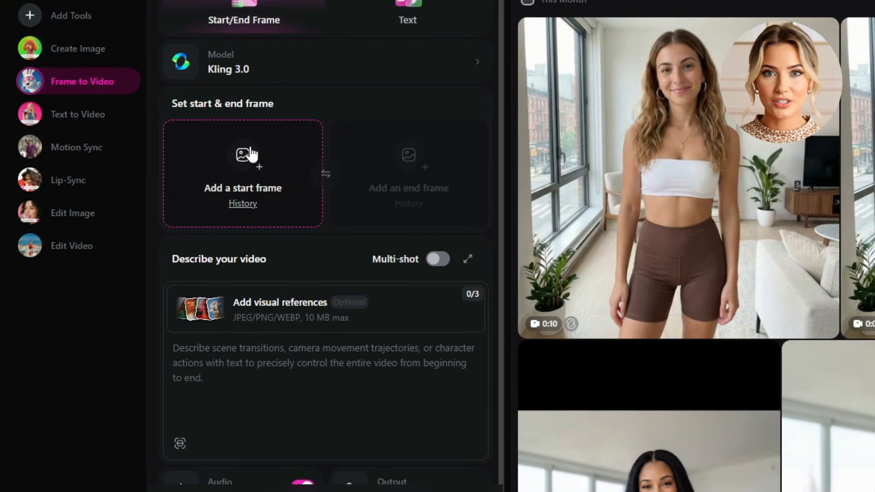
pyautogui.click(258, 167)
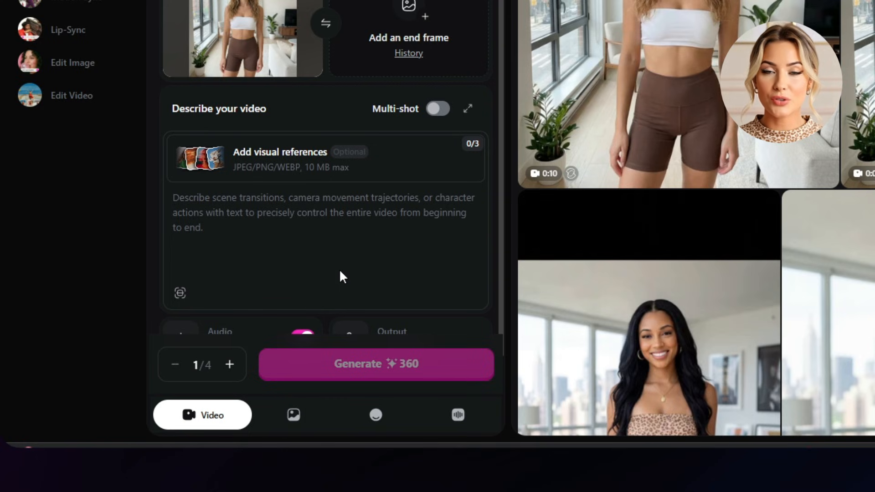
# Enter a video prompt in which she waves, gestures gently and greets viewers in a conversational, friendly, 23-year-old American female influencer voice, asking for likes
pyautogui.click(295, 257)
pyautogui.write('She speaks naturally, and waves once the moment she say Hi guys, then she occasionally gestures with her hands gently. She speaks with a conversational, and friendly, 23-year-old American female influencer voice. She says: "Hi guys.. Hope y\'all are doing amazing. Like this video because I\'m now able to speak to you guys."')
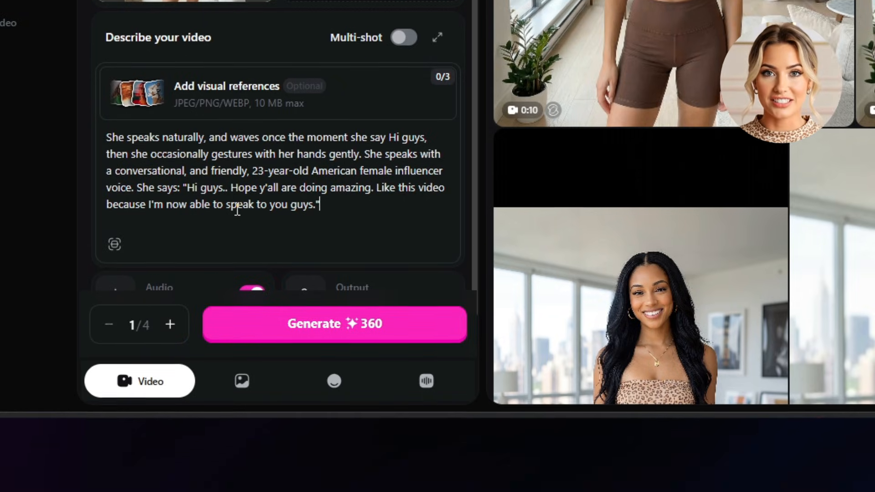
# Set the video output to a duration of 9 seconds and a resolution of 1080p
pyautogui.scroll(-2, 314, 150)
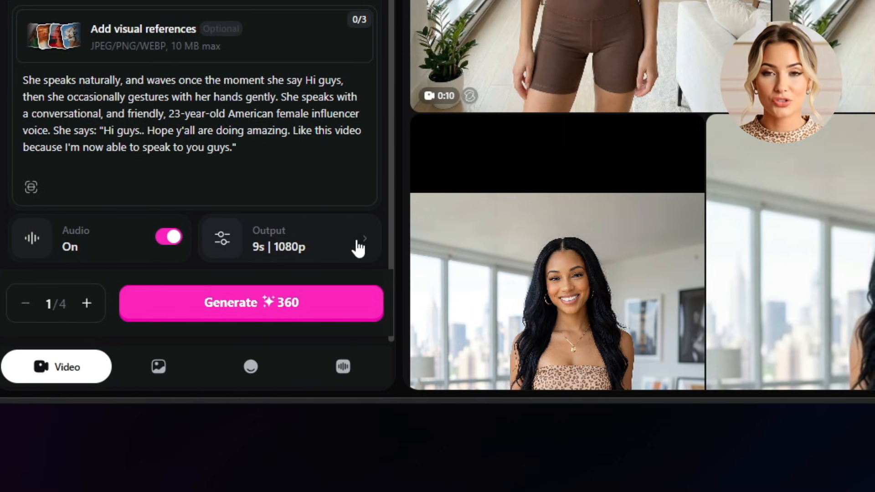
pyautogui.click(431, 244)
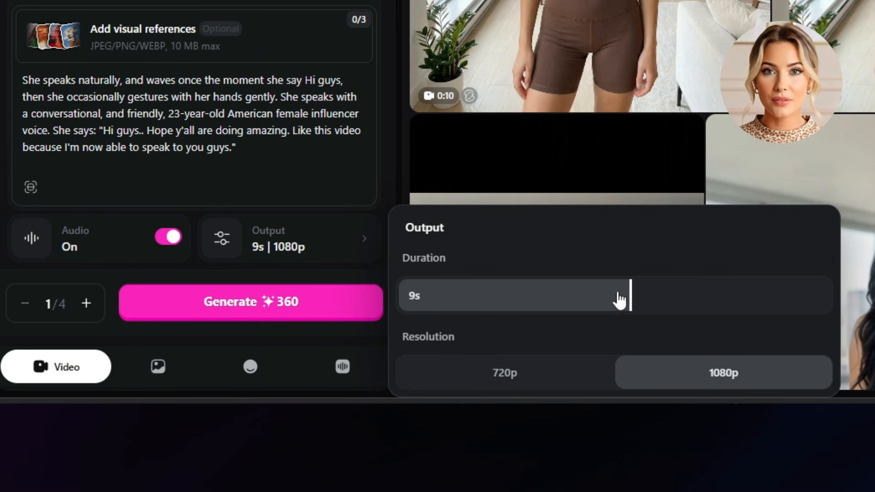
pyautogui.moveTo(620, 300); pyautogui.dragTo(547, 303)
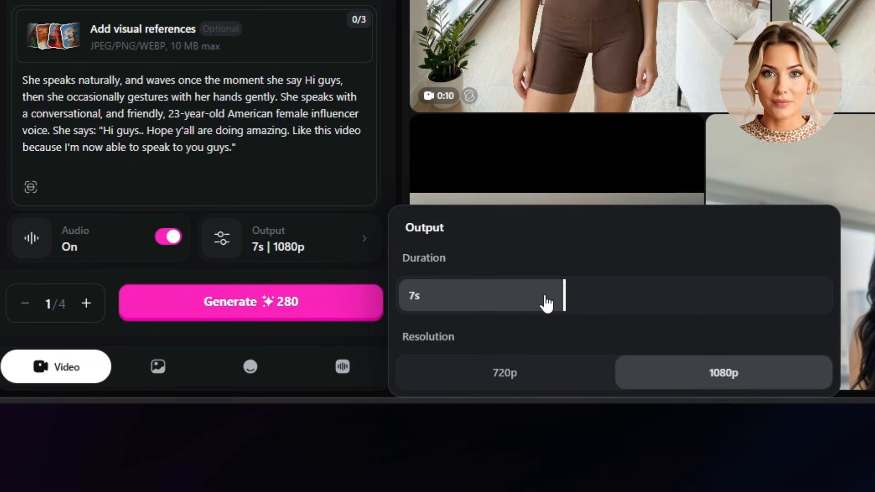
pyautogui.moveTo(547, 303); pyautogui.dragTo(829, 296)
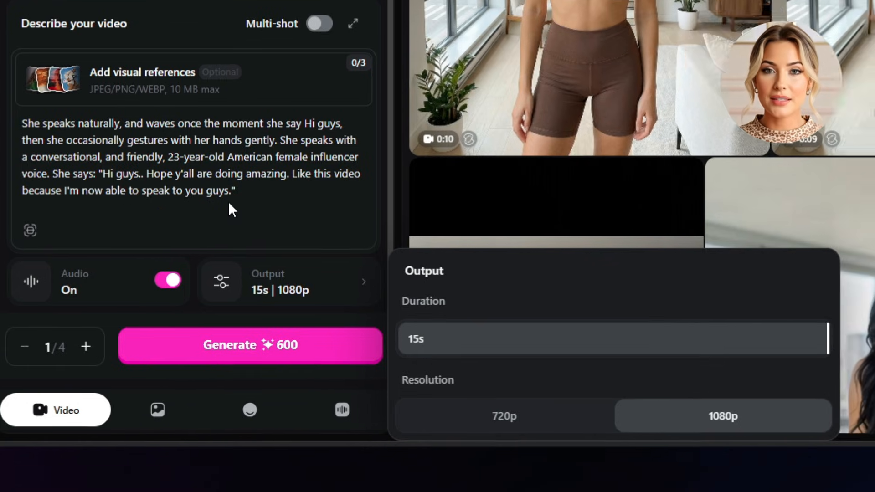
pyautogui.moveTo(859, 365); pyautogui.dragTo(603, 376)
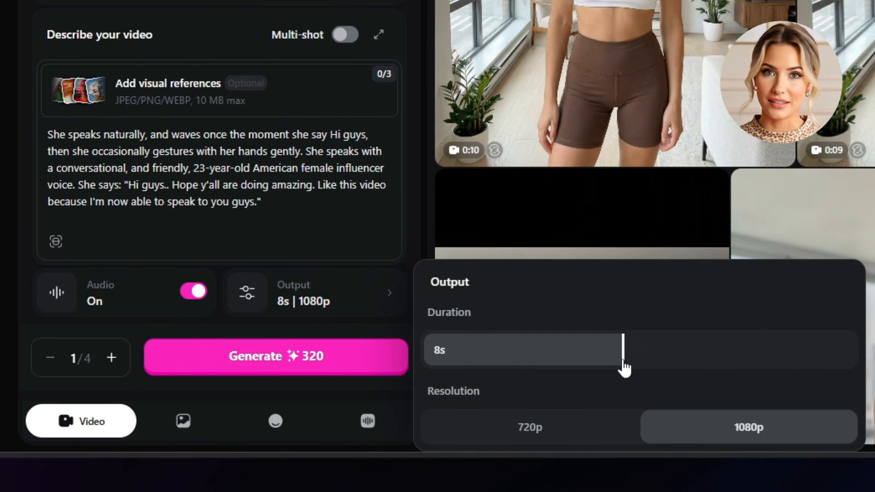
pyautogui.moveTo(625, 368); pyautogui.dragTo(609, 352)
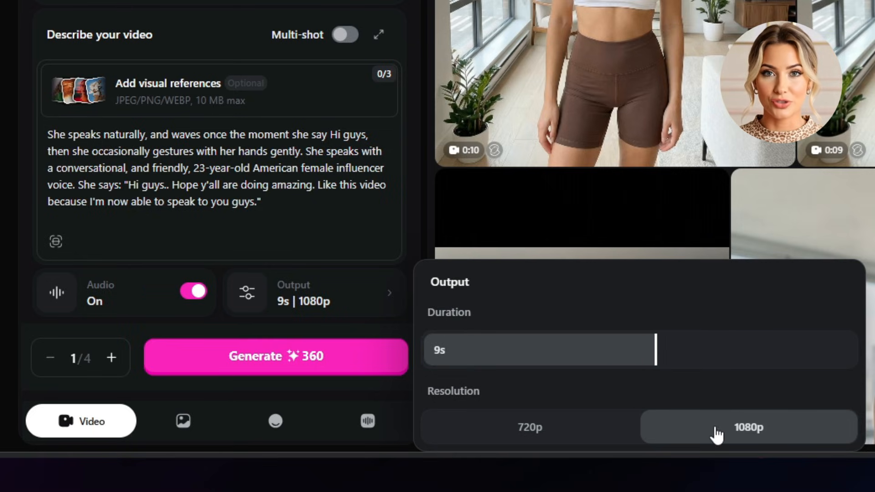
pyautogui.click(795, 427)
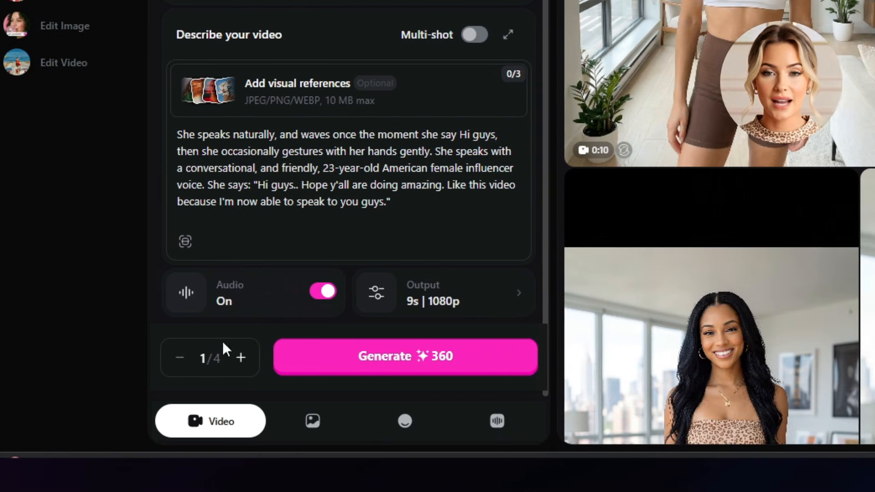
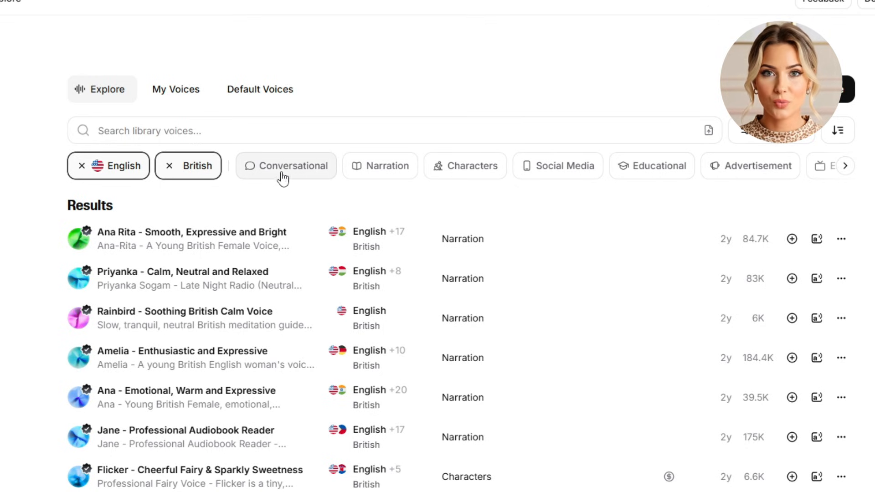
# Filter the British English voices to Conversational and choose the Blondie - News Reporter voice for Text to Speech
pyautogui.click(326, 172)
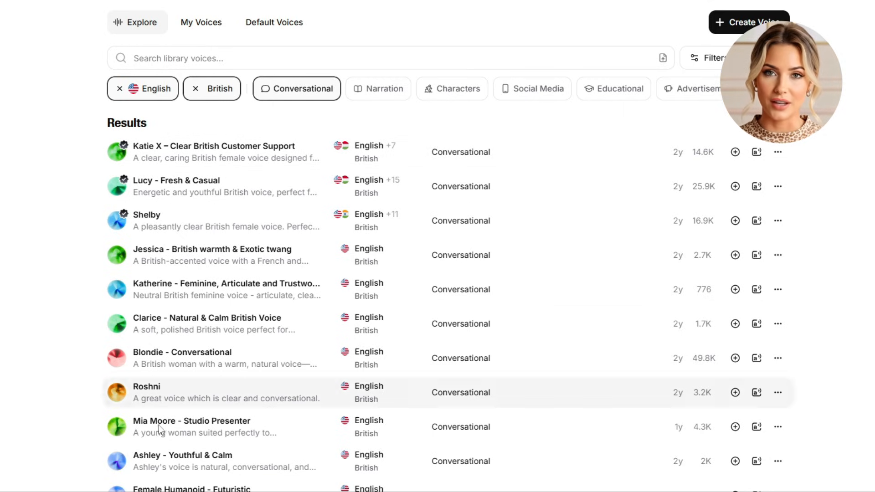
pyautogui.scroll(-5, 254, 327)
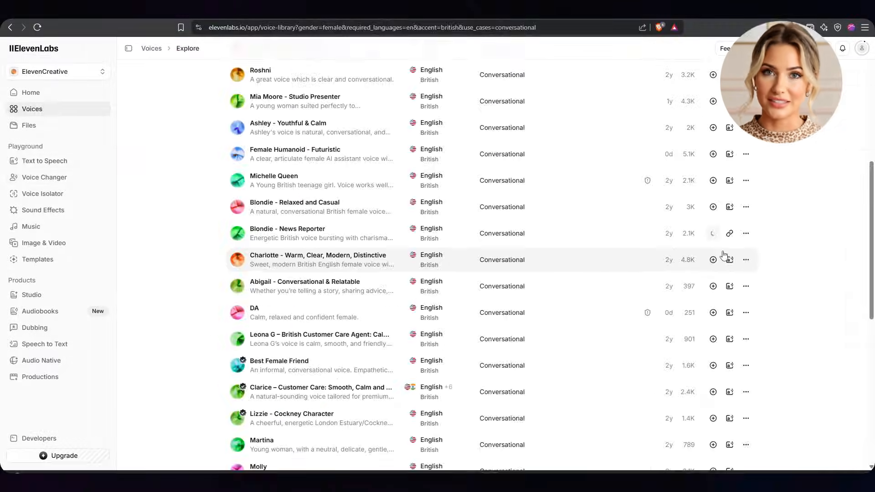
pyautogui.click(485, 254)
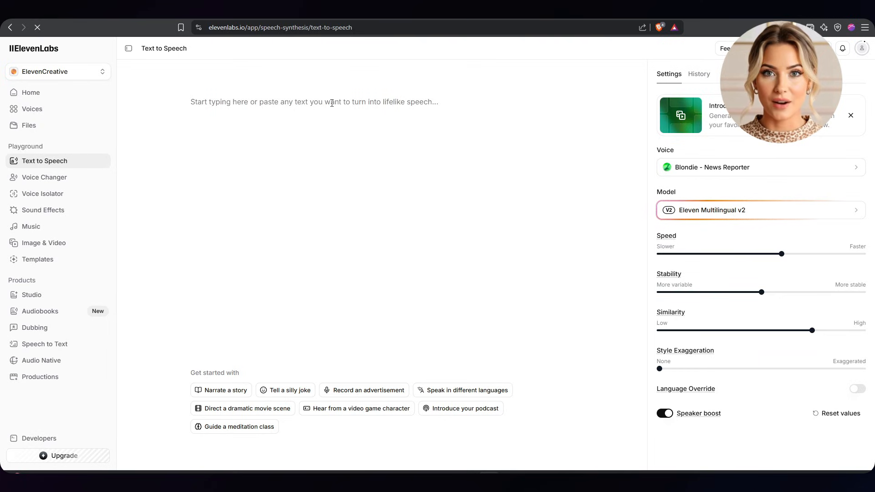
pyautogui.click(251, 103)
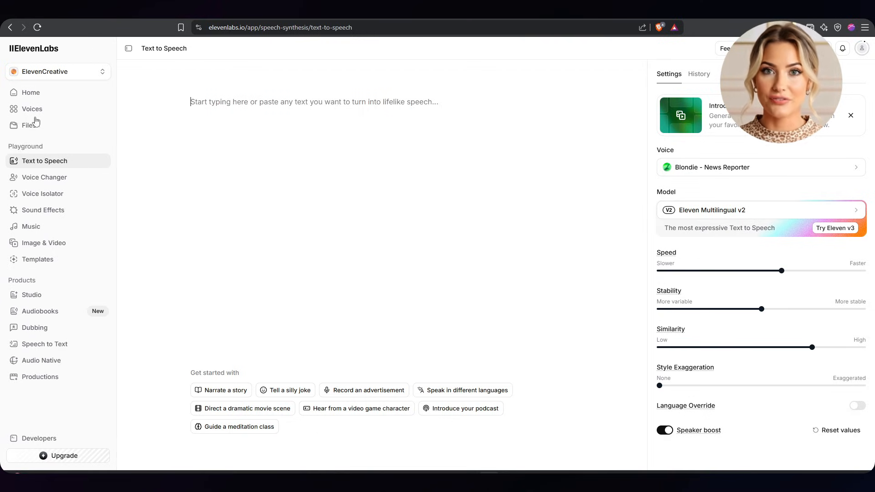
pyautogui.click(729, 168)
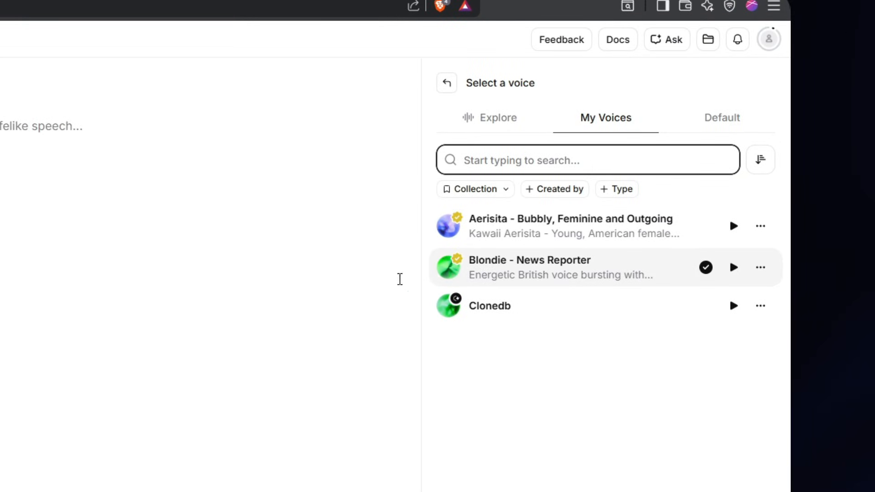
pyautogui.click(519, 280)
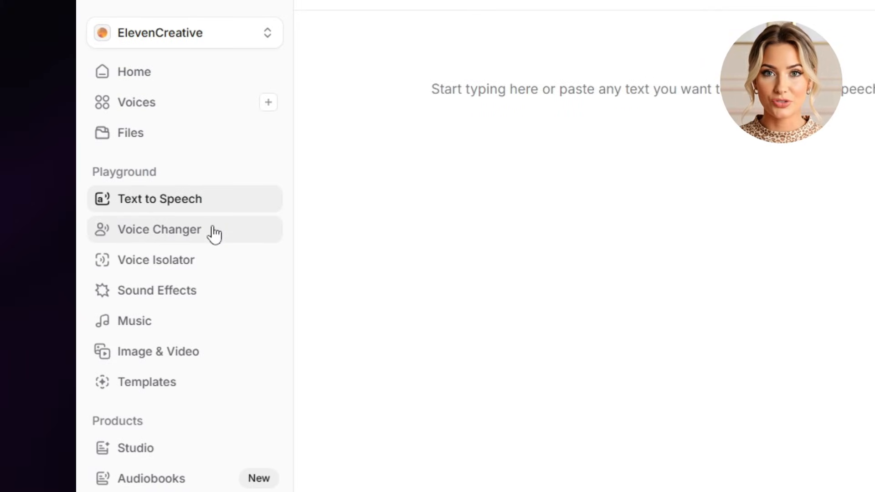
# Convert the audio file "Bubbly, Feminine and Outgoing Voice_a1.mp3" to the Blondie - News Reporter voice with Voice Changer
pyautogui.click(214, 235)
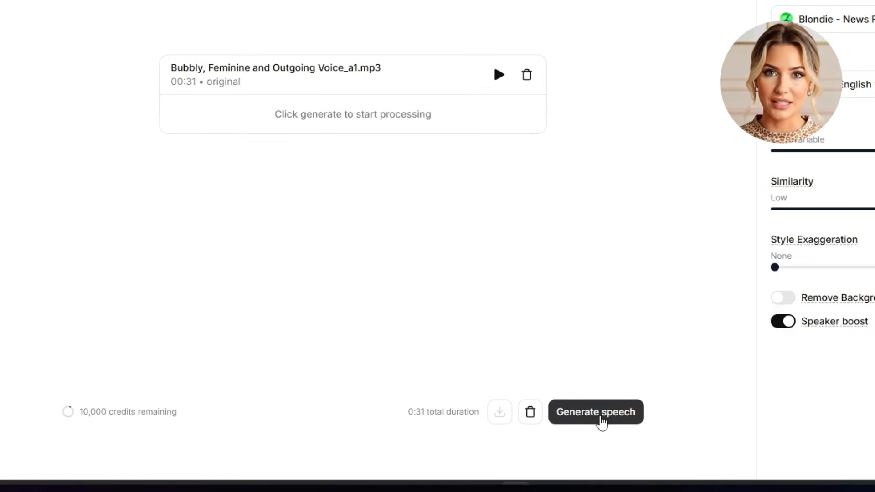
pyautogui.click(601, 423)
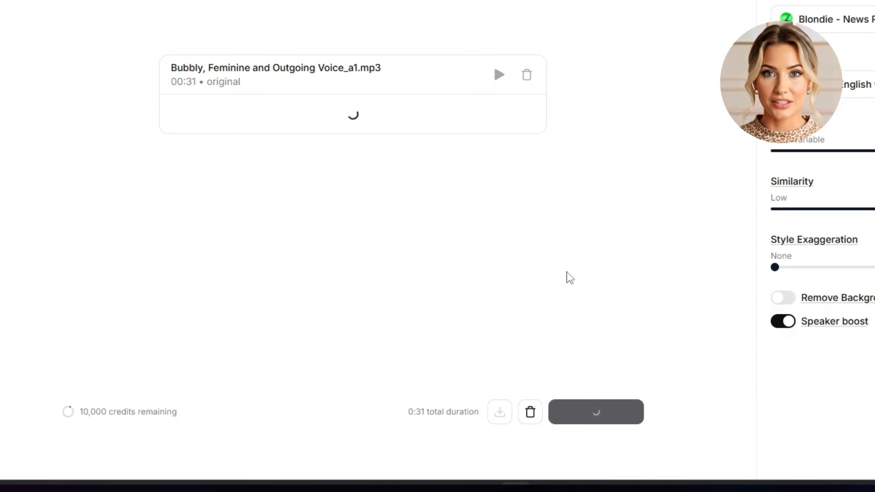
pyautogui.press('XF86AudioLowerVolume')
pyautogui.press('XF86AudioLowerVolume')
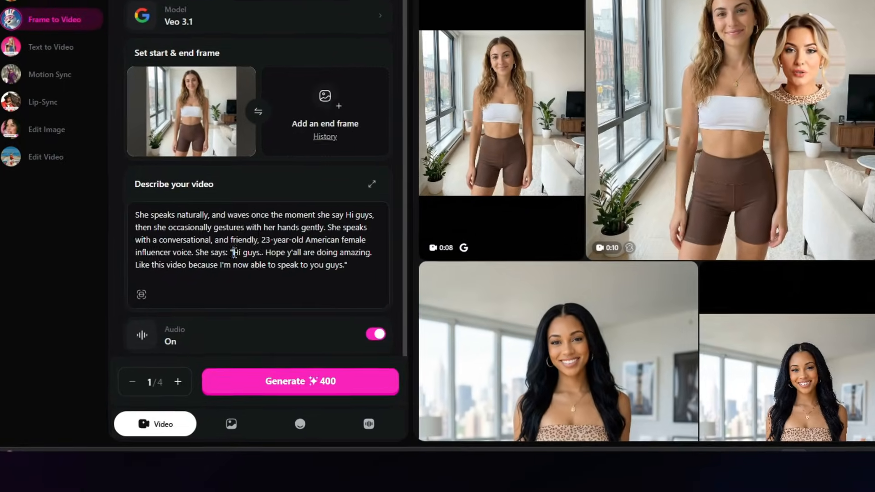
# Copy the spoken greeting from the OpenArt video prompt into ElevenLabs Text to Speech and generate it with the Blondie - News Reporter voice
pyautogui.moveTo(207, 287); pyautogui.dragTo(285, 296)
pyautogui.moveTo(339, 245); pyautogui.dragTo(361, 247)
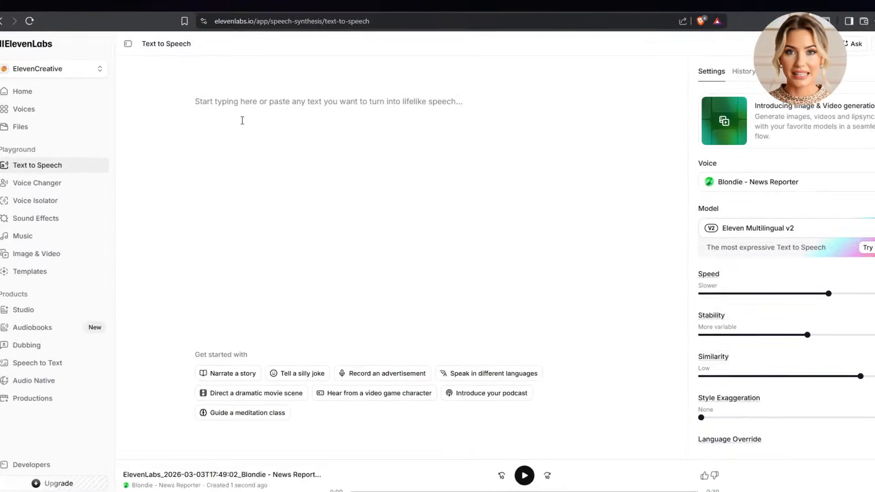
pyautogui.write("Hi guys.. Hope y'all are doing amazing. Like this video because I'm now able to speak to you guys.")
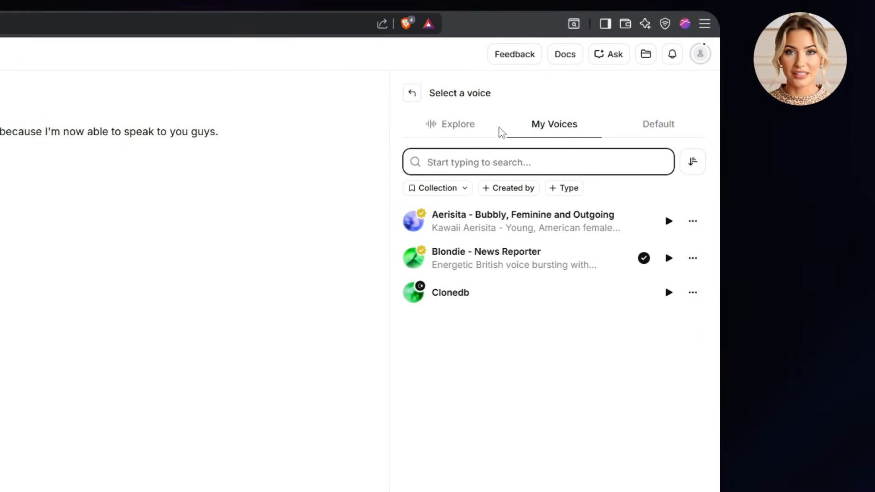
pyautogui.click(414, 95)
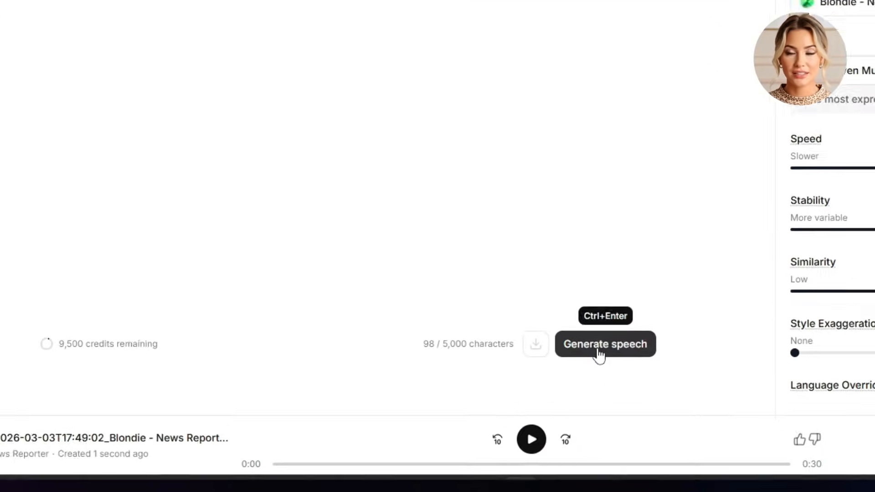
pyautogui.click(597, 352)
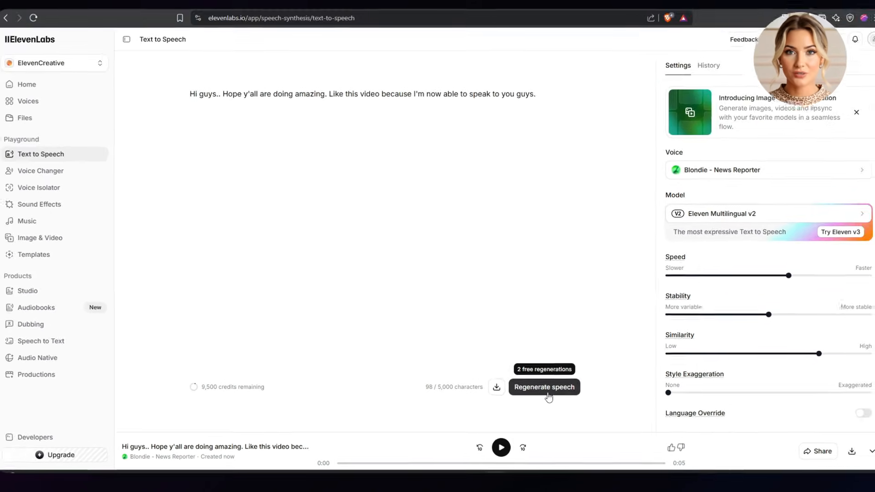
# Download the newest generated greeting from the speech history as an MP3
pyautogui.click(699, 74)
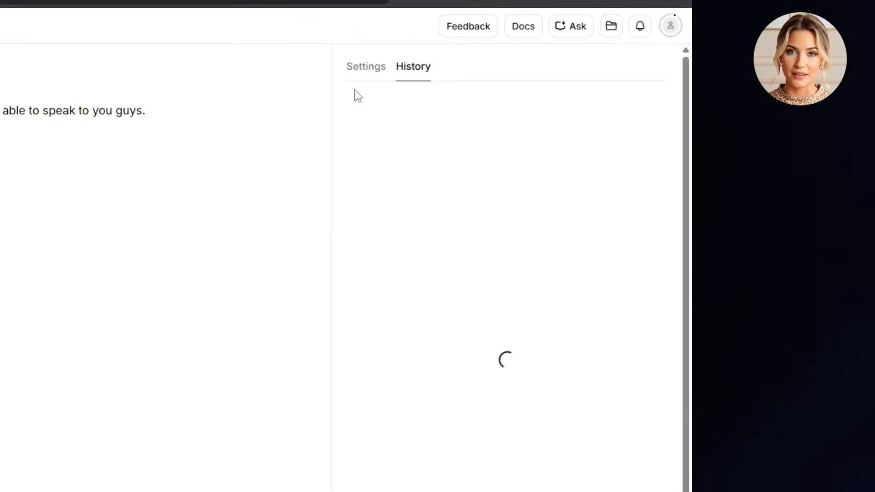
pyautogui.moveTo(656, 217)
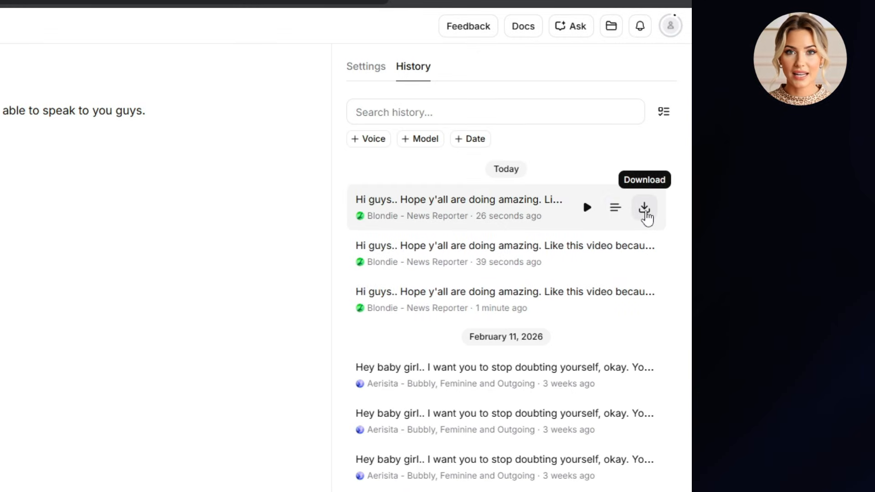
pyautogui.click(659, 212)
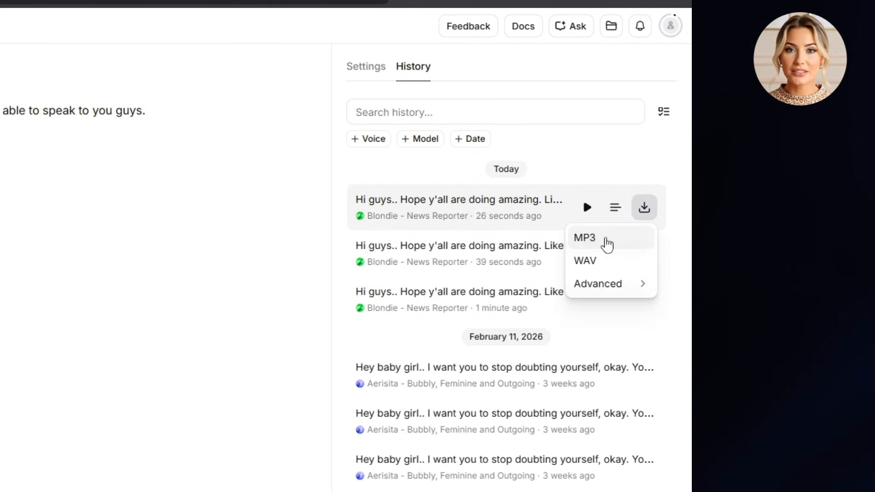
pyautogui.click(301, 209)
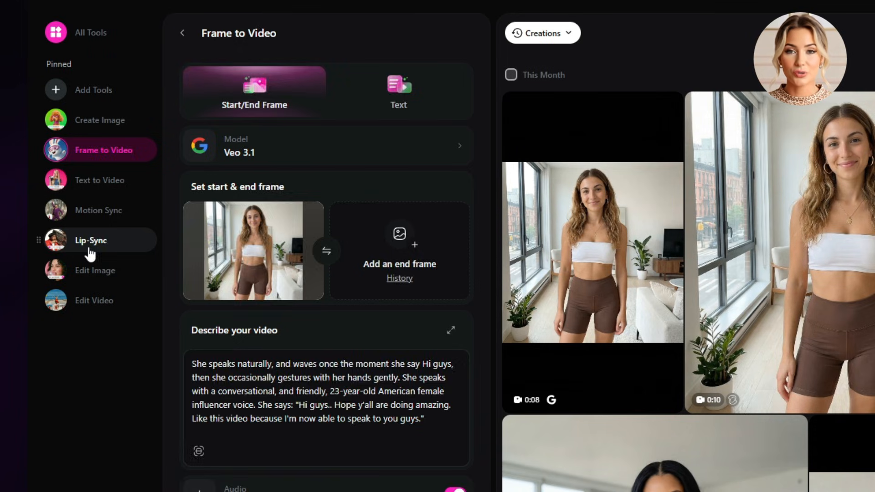
# Set up a Lip-Sync video in OpenArt with the Kling Avatar model and the image of the woman in brown shorts as the speaker
pyautogui.click(90, 249)
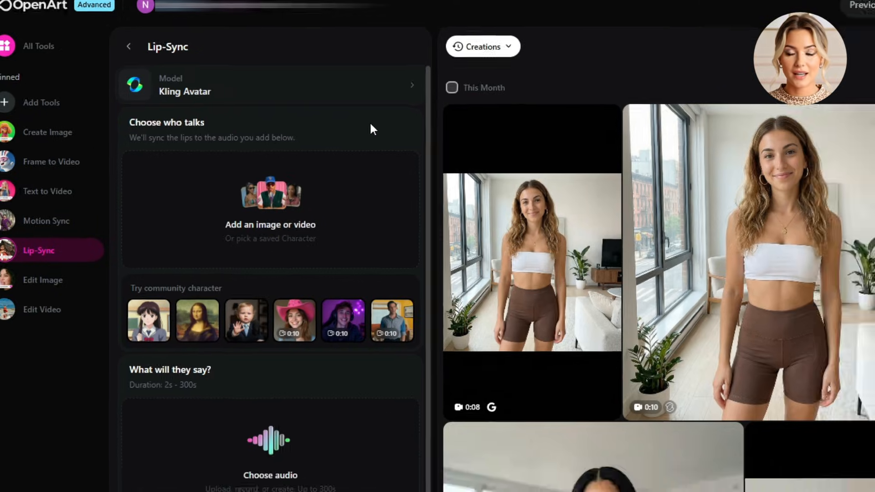
pyautogui.click(417, 104)
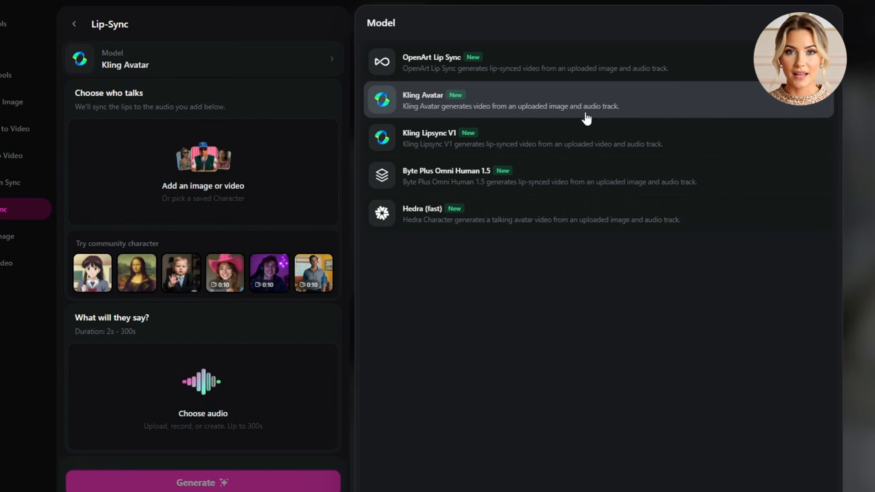
pyautogui.click(264, 51)
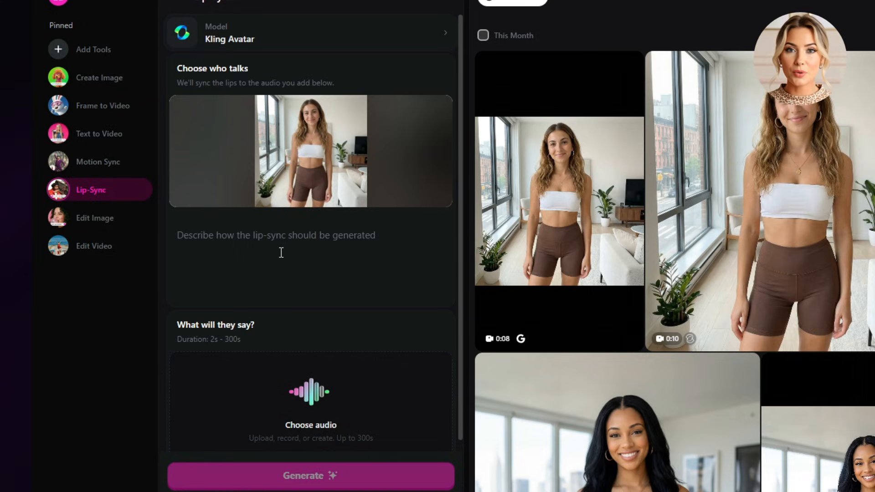
# Enter a lip-sync prompt in which she waves when saying Hi guys, gestures gently and smiles, and add the generated speech audio
pyautogui.write('She speaks naturally, and waves once the moment she say Hi guys, then she occasionally gestures with her hands gently, as she smiles.')
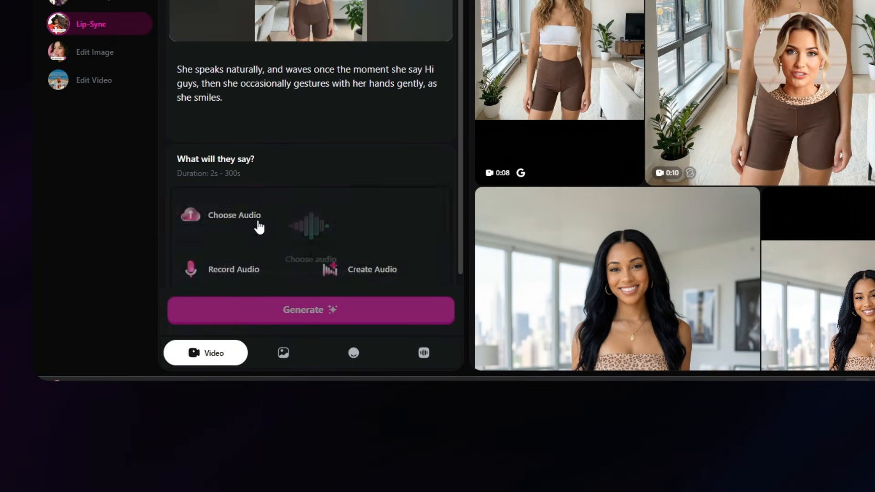
pyautogui.scroll(-2, 300, 346)
pyautogui.click(326, 166)
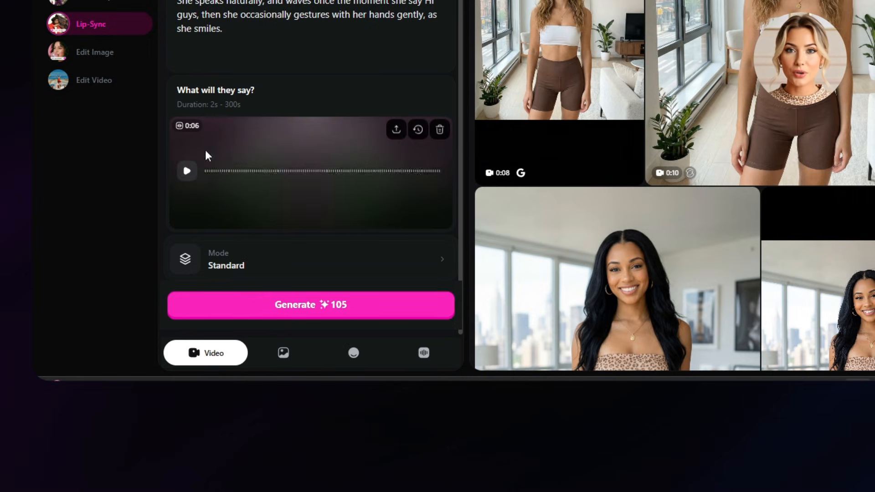
# Set the lip-sync mode to Pro (1080p, 48fps) and generate the video
pyautogui.click(348, 263)
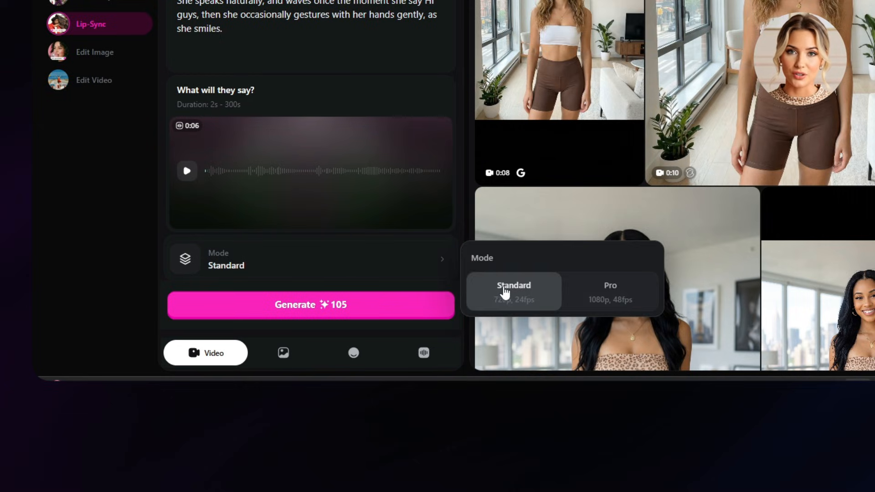
pyautogui.click(628, 298)
pyautogui.click(534, 312)
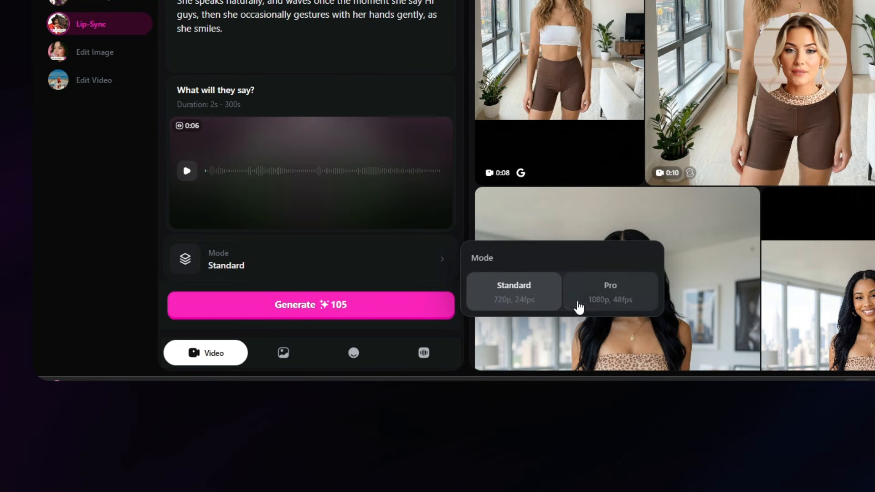
pyautogui.click(631, 300)
pyautogui.click(310, 304)
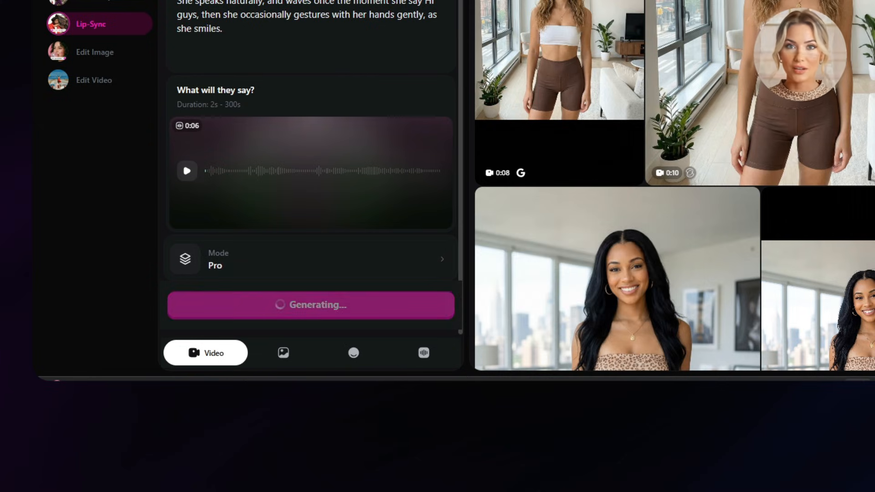